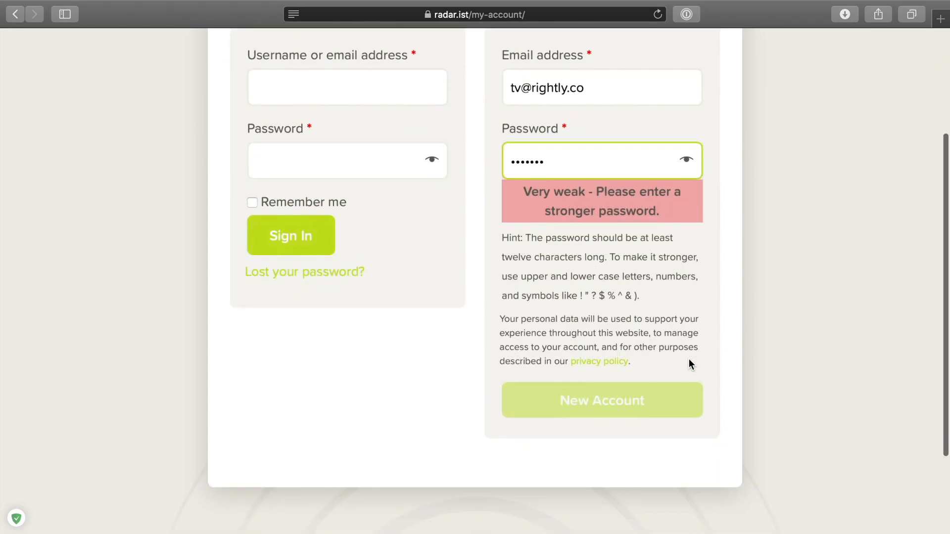
Replace the weak password in the new account form with a stronger account password.
double_click(585, 159)
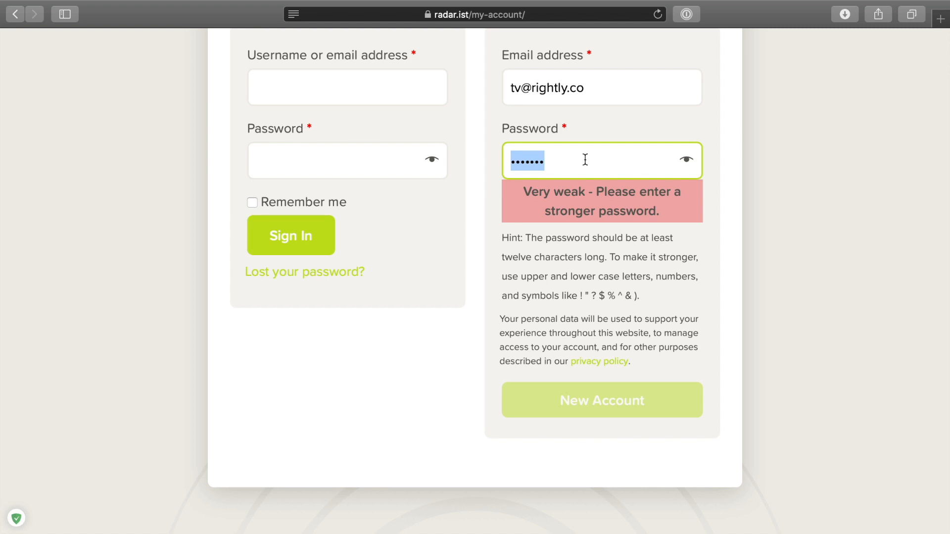
type("••••••••••••••")
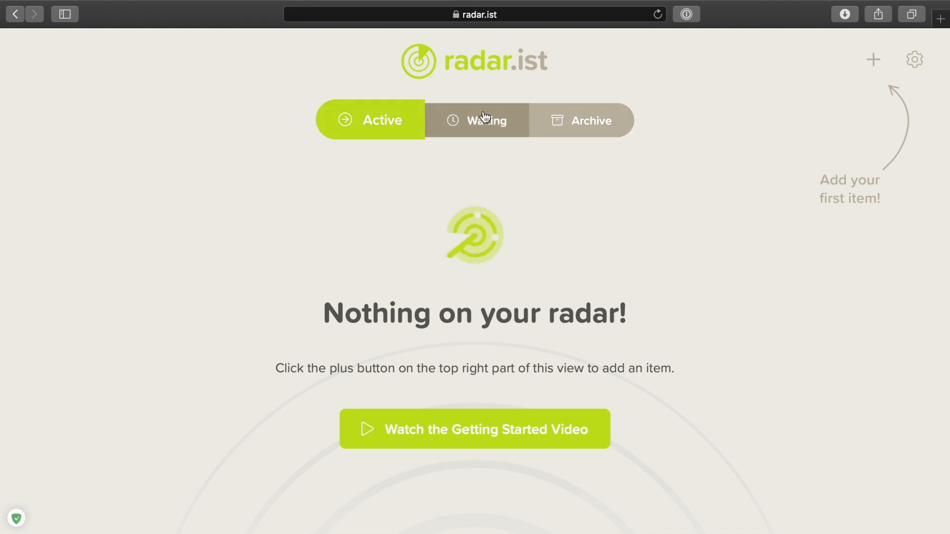
Look through the Waiting and Archive lists and return to the Active list.
left_click(493, 135)
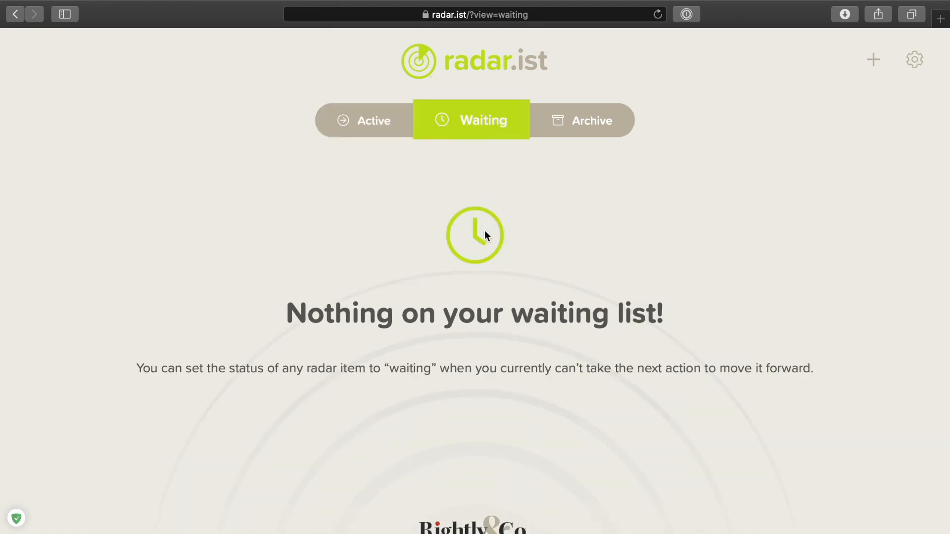
left_click(603, 127)
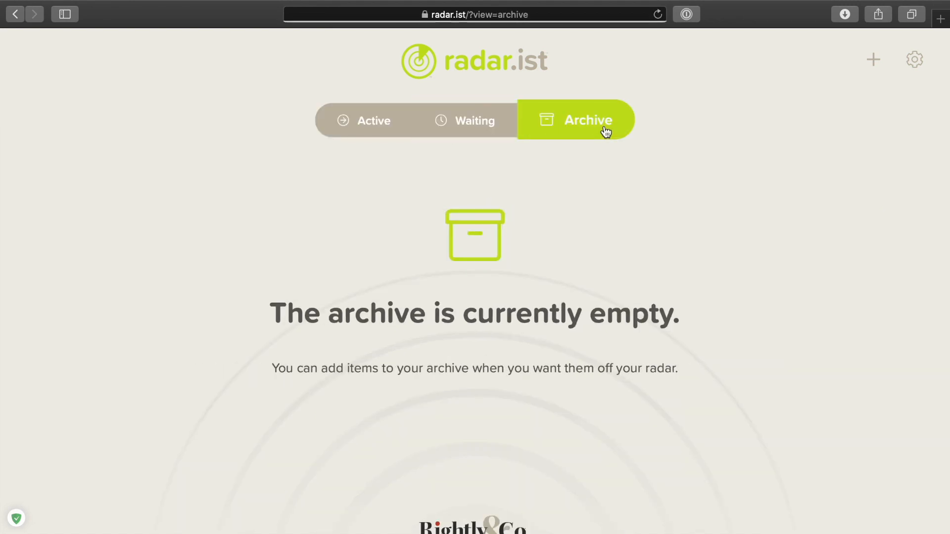
left_click(351, 130)
Add a new item "Grow Email List to 10k Subs" with the next action "Create a squeeze page".
left_click(870, 63)
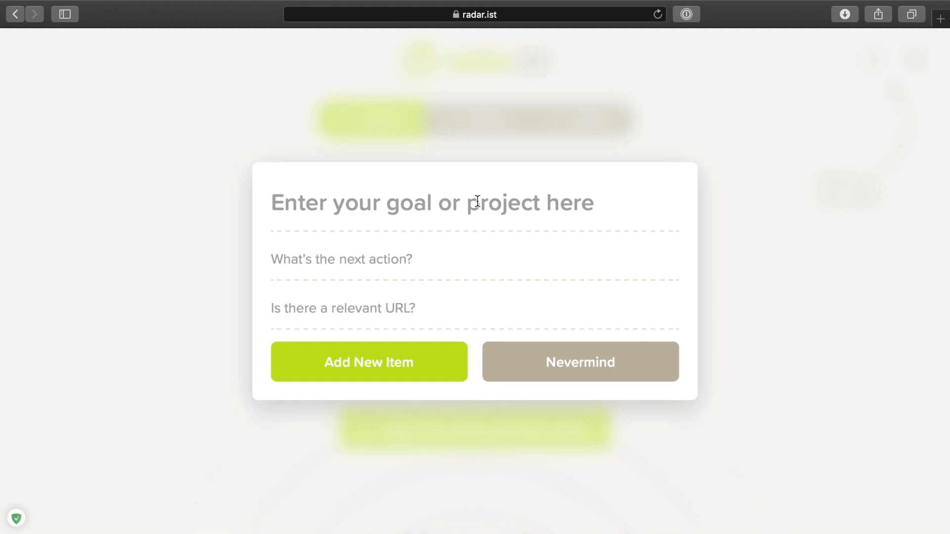
type("Grow E")
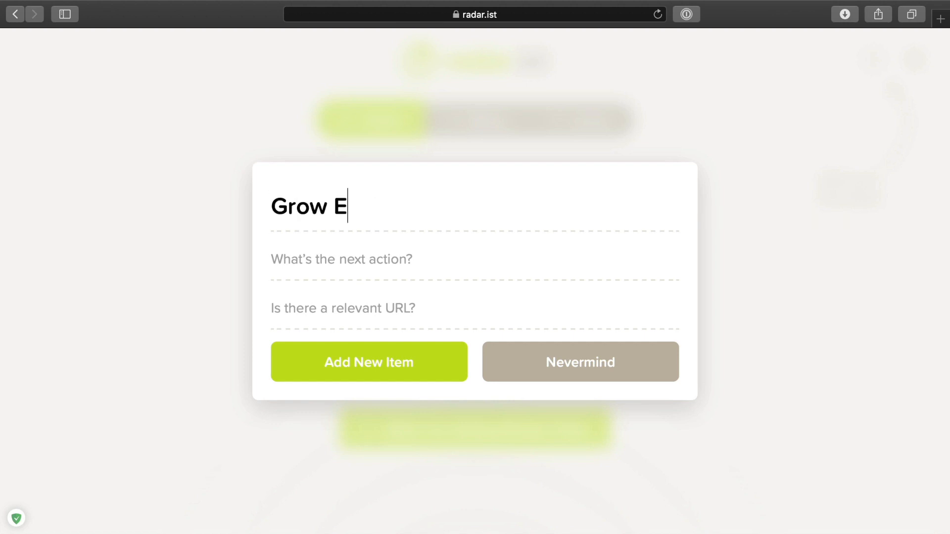
type("mail List t")
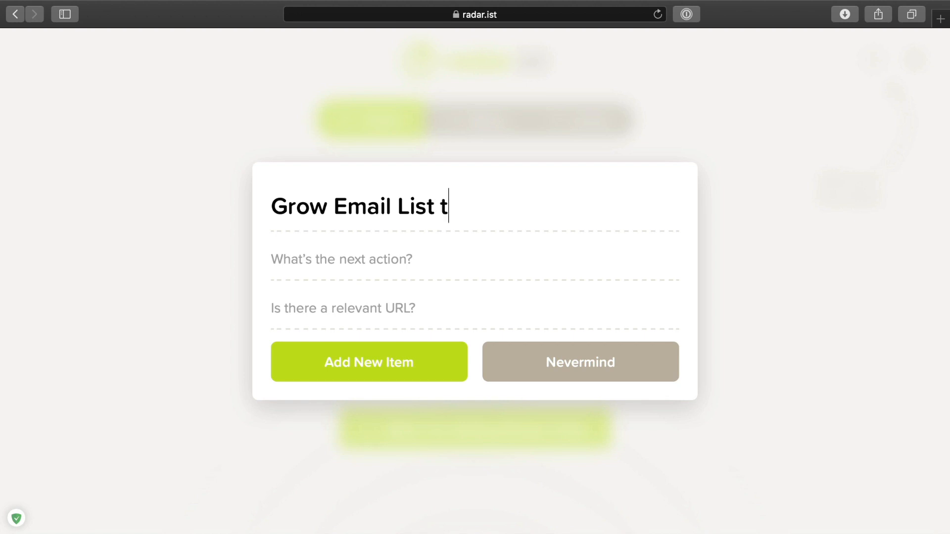
type("o 10k Subs")
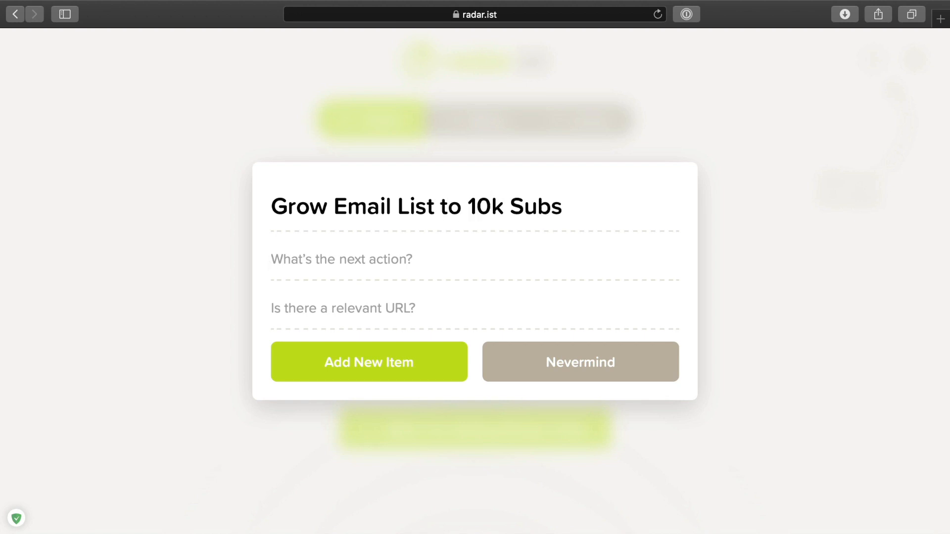
type("Create a sq")
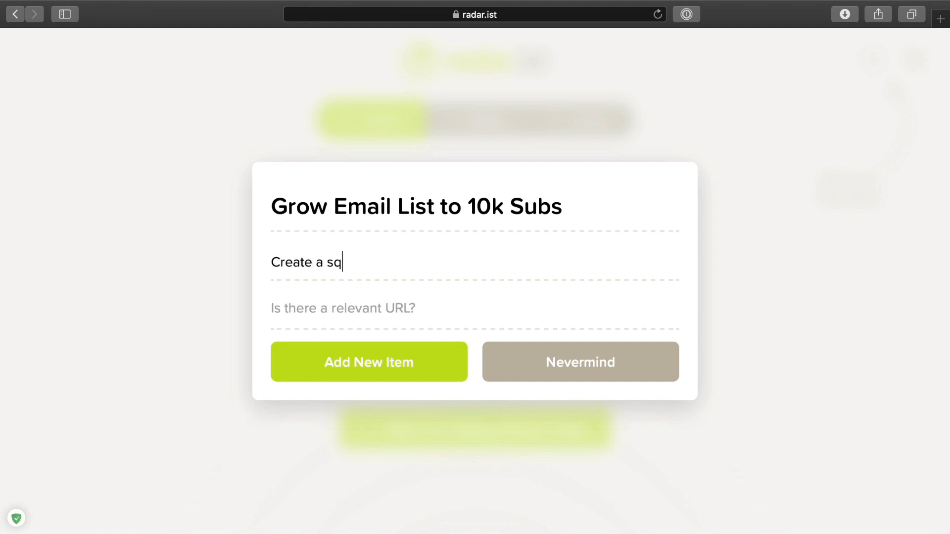
type("eeze page")
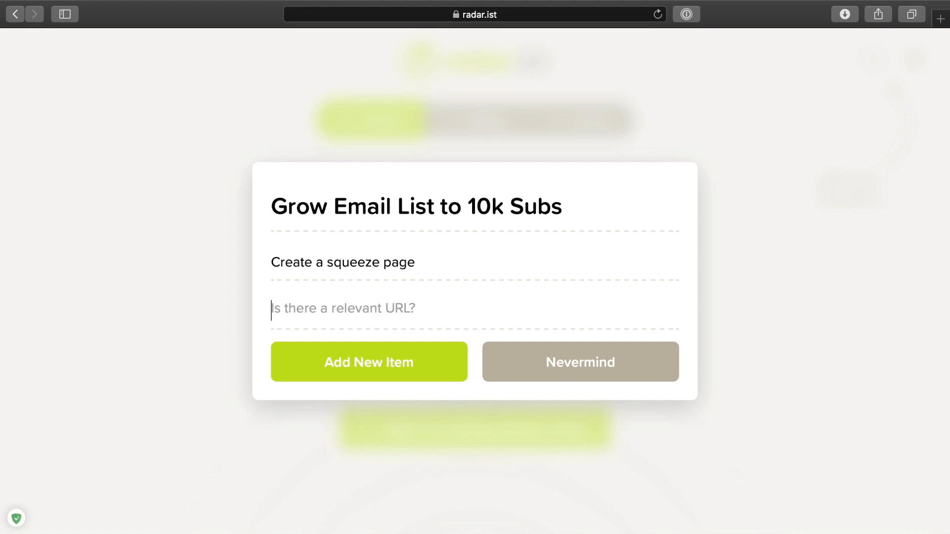
key("Return")
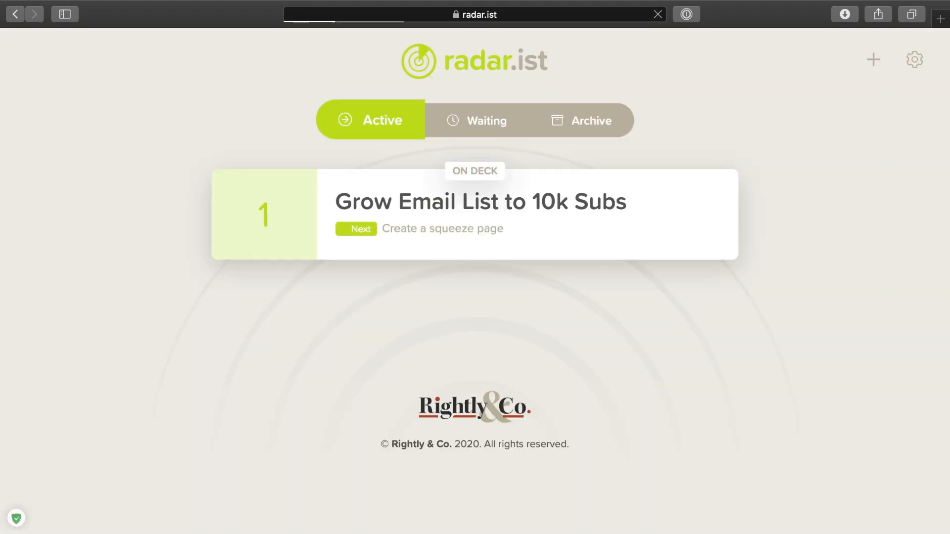
Add a new item "1k Subscribers to YouTube" with the next action "Plan 2 episodes per week".
left_click(874, 60)
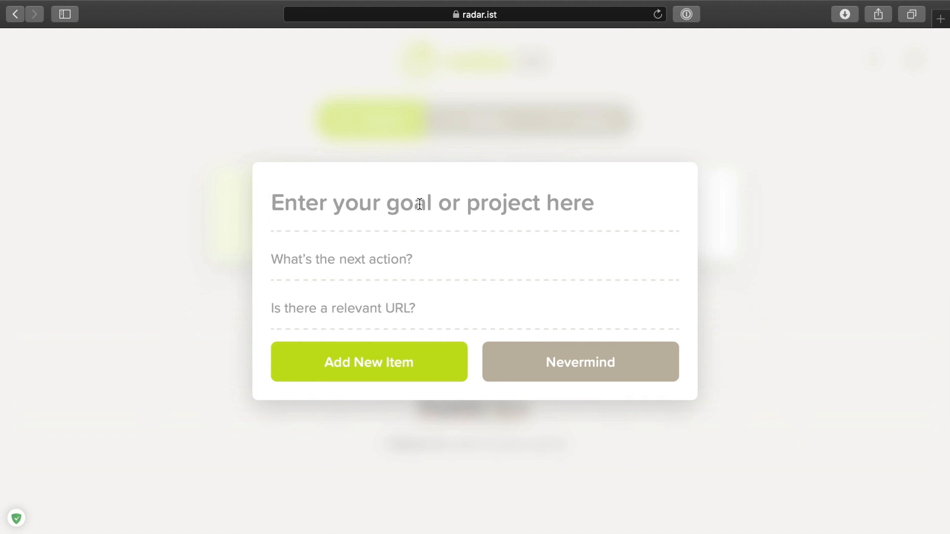
type("1k")
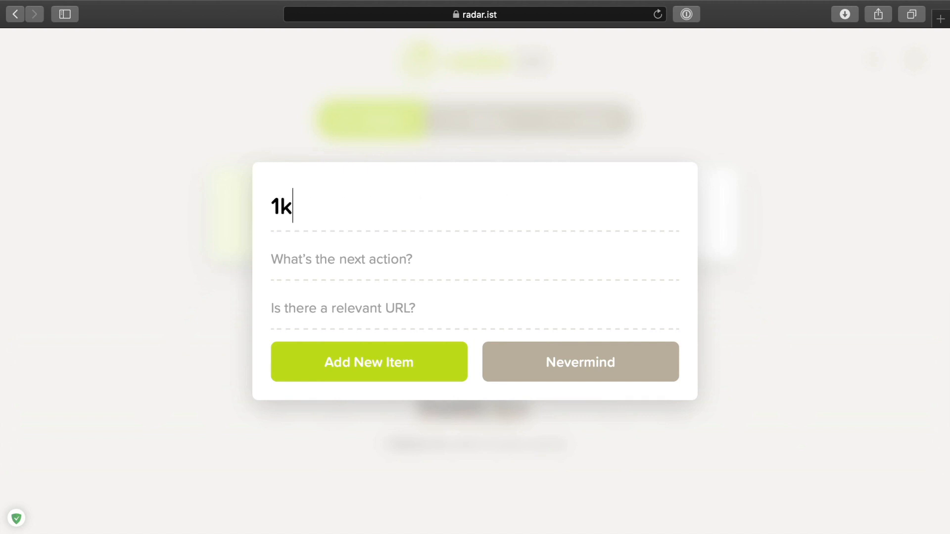
type(" Subscribers to Yout")
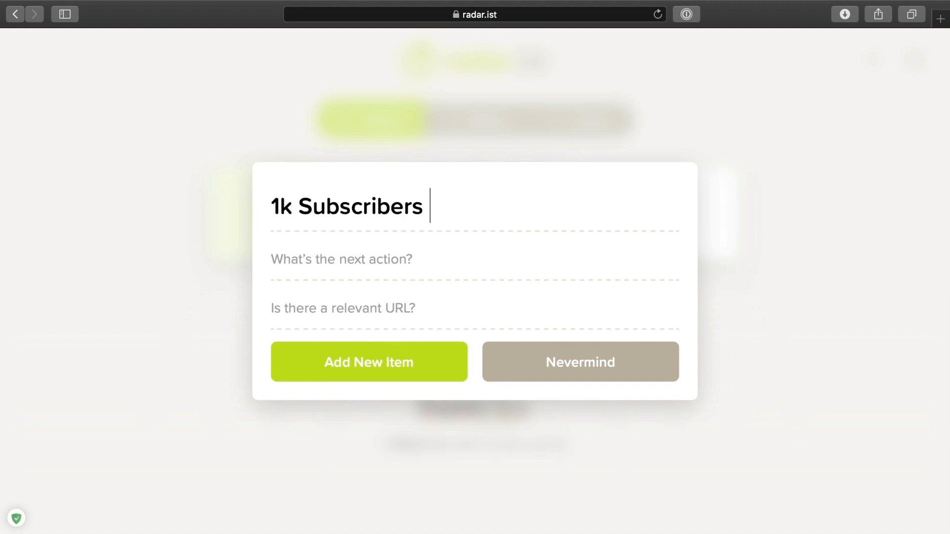
key("BackSpace")
type("Tuve")
key("BackSpace")
key("BackSpace")
type("b")
key("BackSpace")
key("BackSpace")
type("be")
key("Tab")
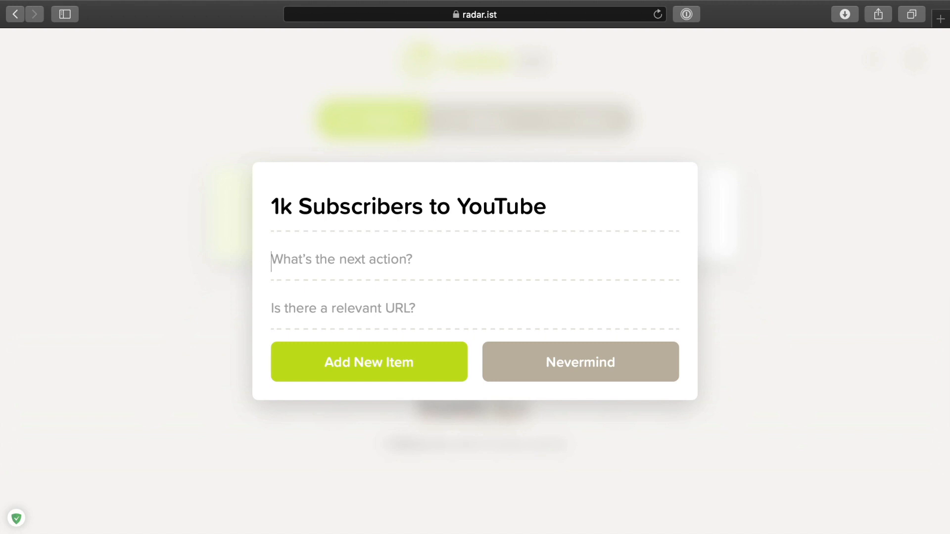
type("Plan 2 episodes per week")
key("Return")
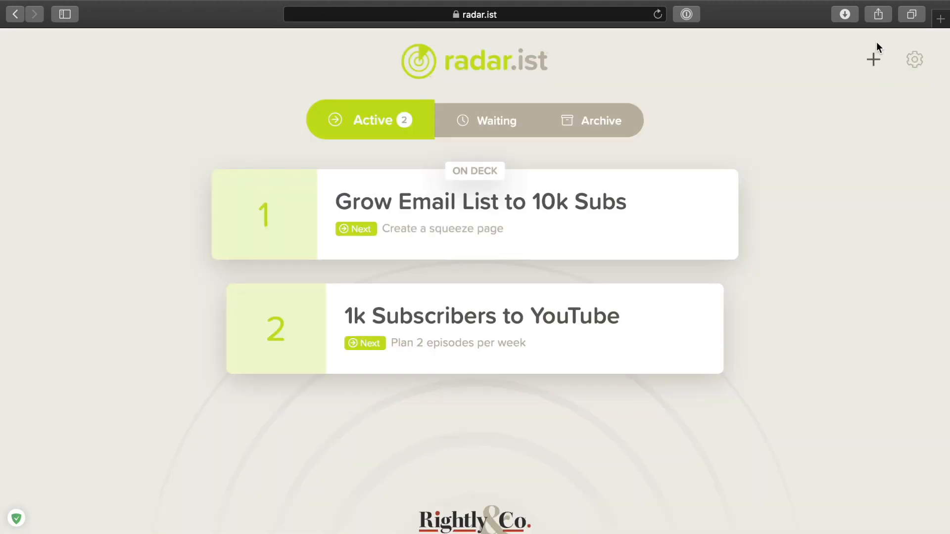
Add a new item for the client's "Site Redesign", including the client's first name, with the next action "Initial site mockups".
left_click(873, 58)
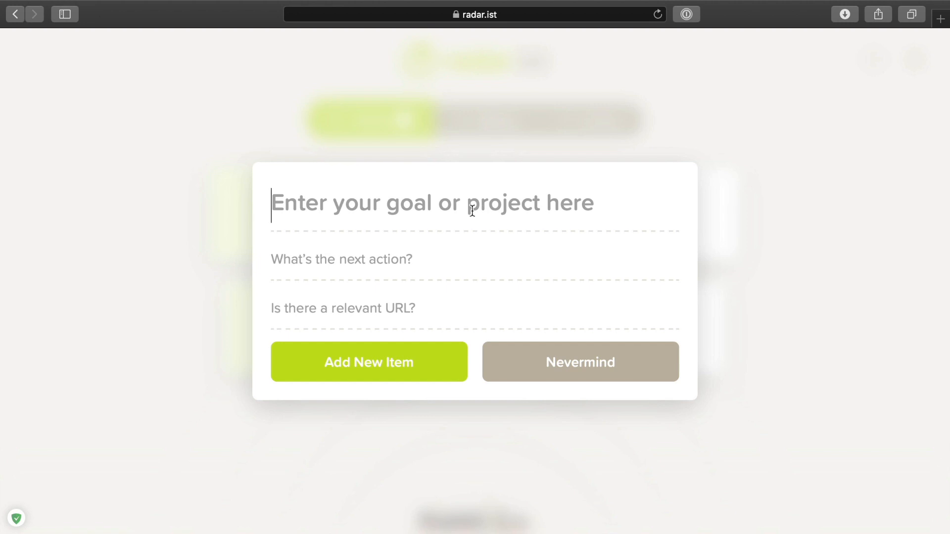
type("Bill")
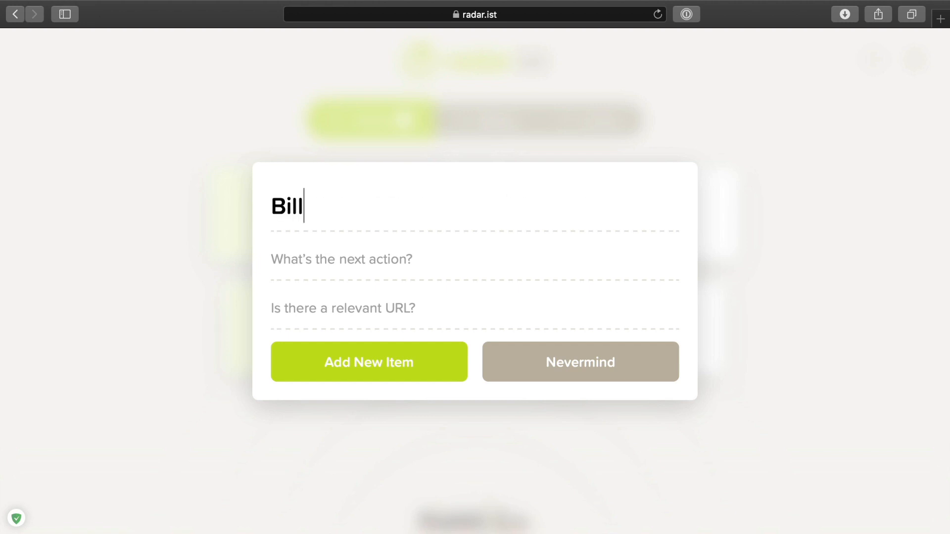
type("'s Site Re")
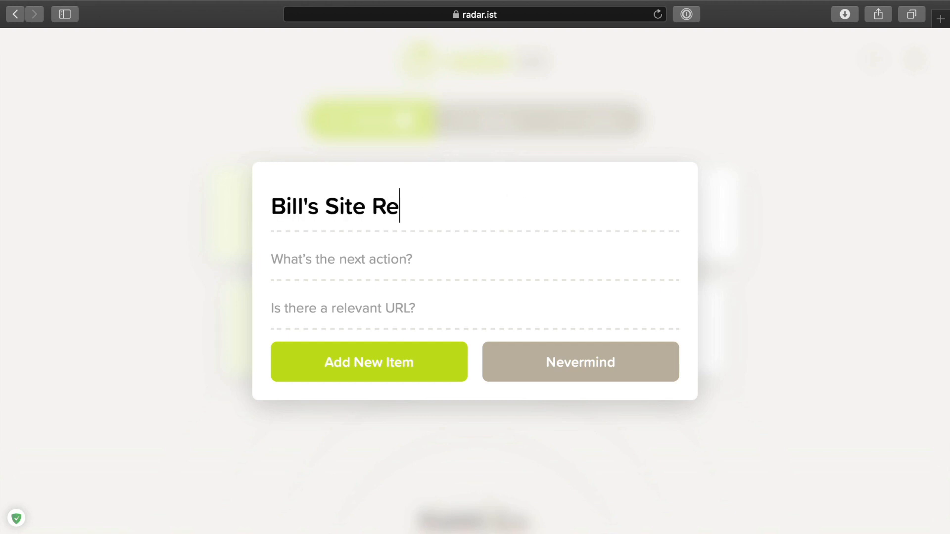
type("design")
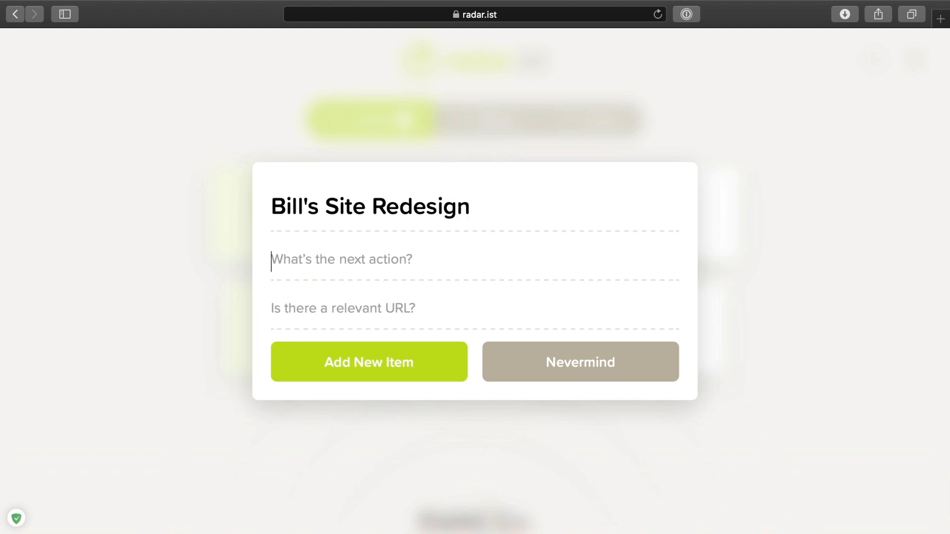
type("Initial site moc")
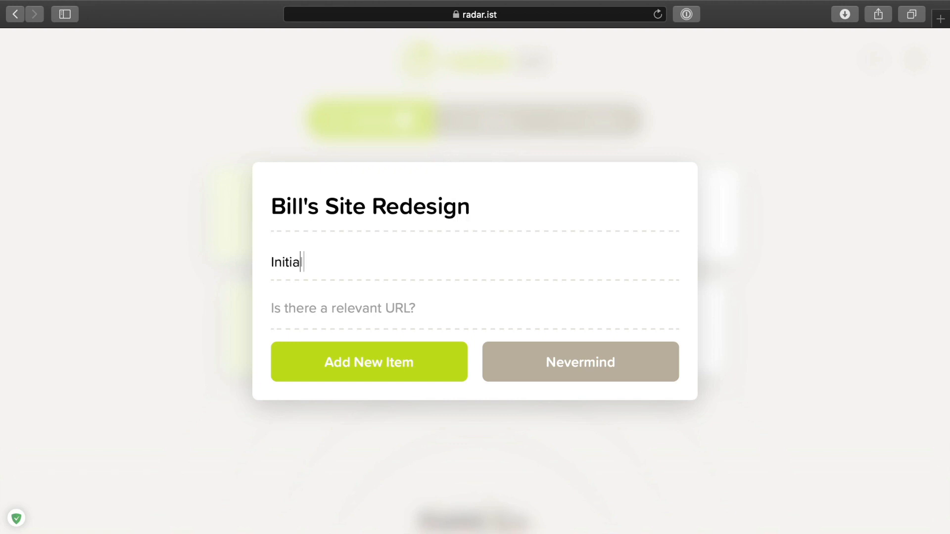
type("kups")
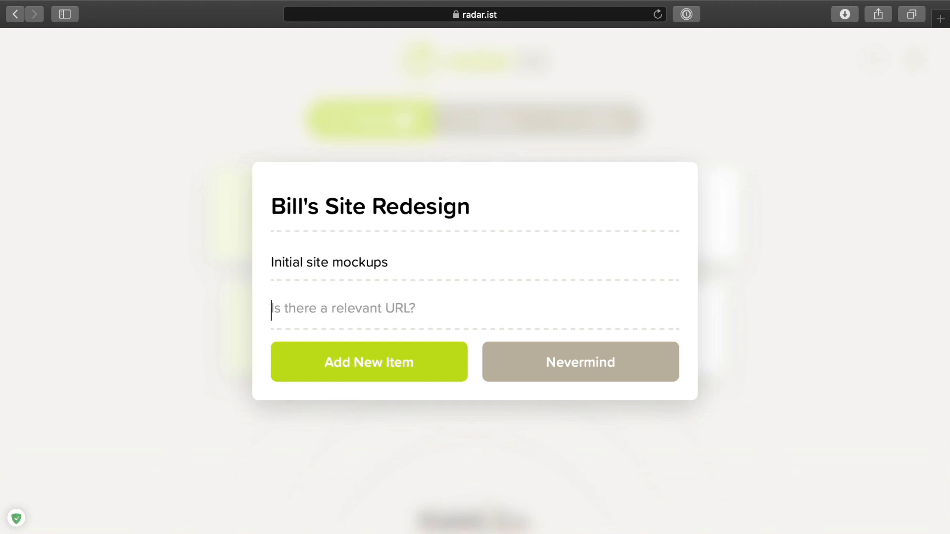
left_click(382, 374)
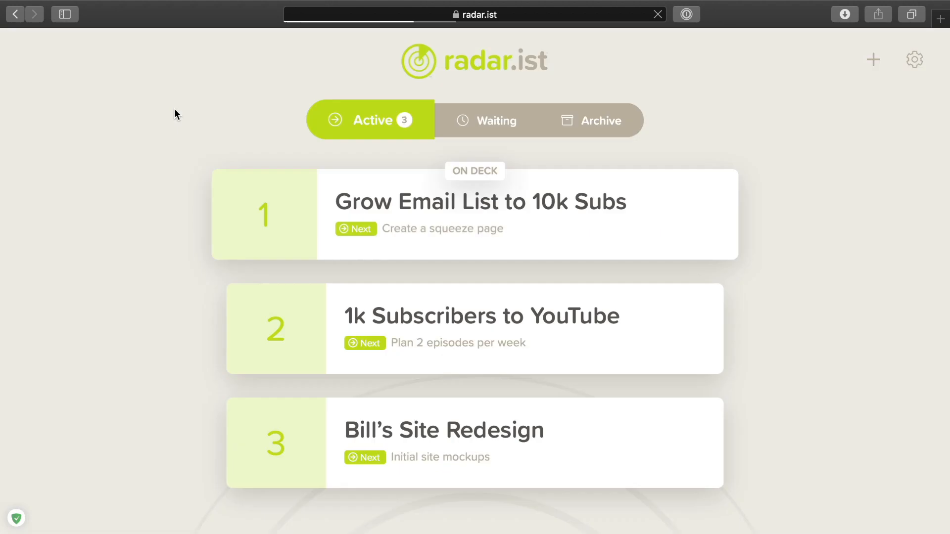
Move the Site Redesign item from third place to the On Deck position of the Active list.
scroll(818, 303, "down", 5)
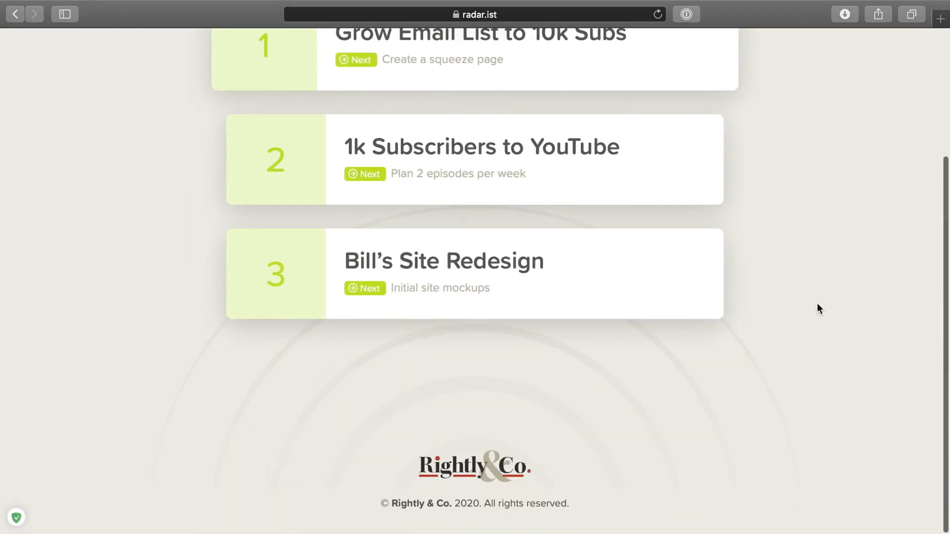
scroll(817, 304, "up", 3)
left_click_drag(278, 433, 273, 177)
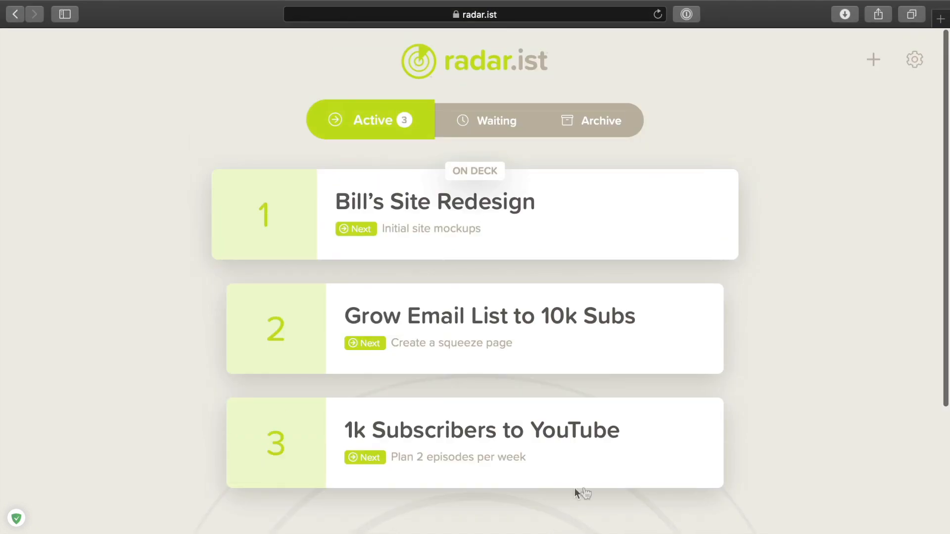
scroll(452, 407, "down", 2)
scroll(452, 403, "up", 2)
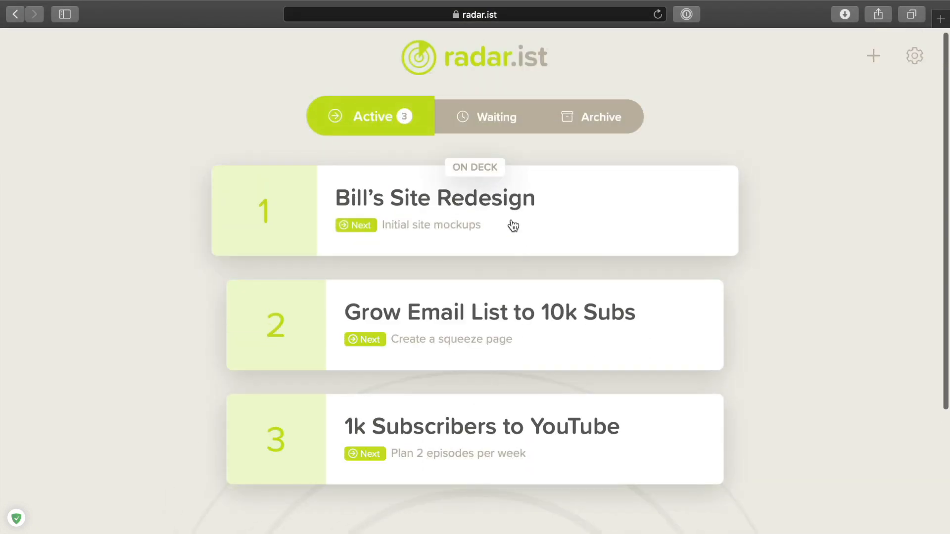
scroll(445, 230, "down", 3)
scroll(470, 229, "up", 3)
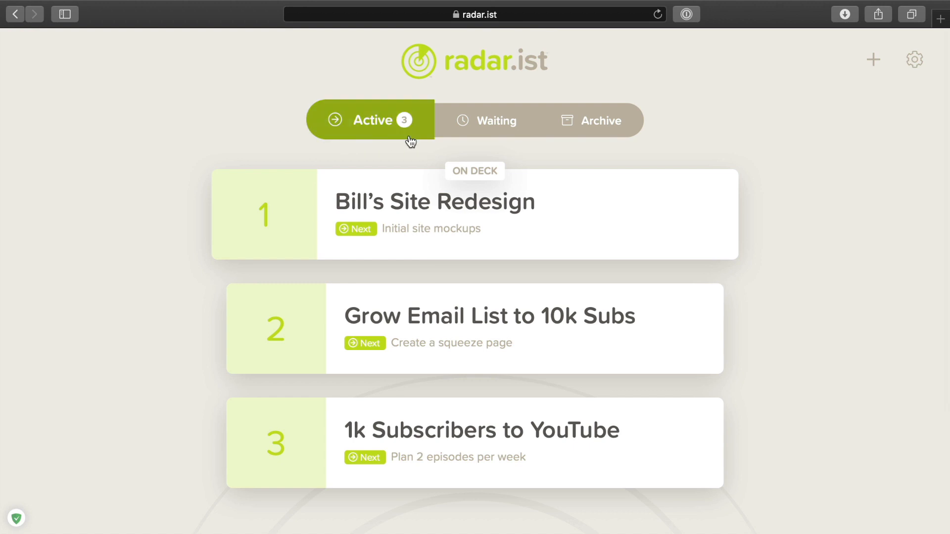
scroll(491, 366, "down", 4)
scroll(490, 366, "up", 4)
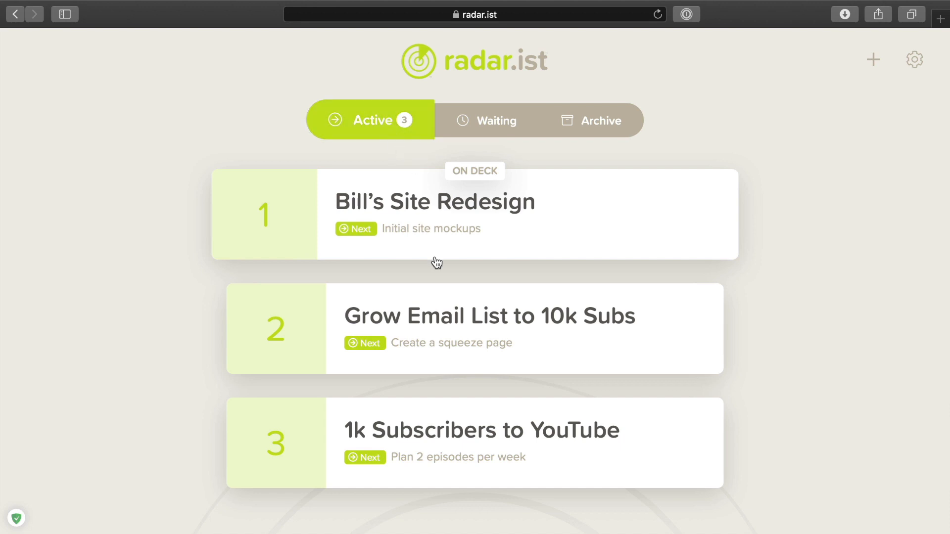
scroll(453, 408, "down", 2)
scroll(454, 409, "up", 2)
Open the Site Redesign item for editing and change its next action to "Sent mockups, awaiting feedback".
scroll(444, 238, "down", 3)
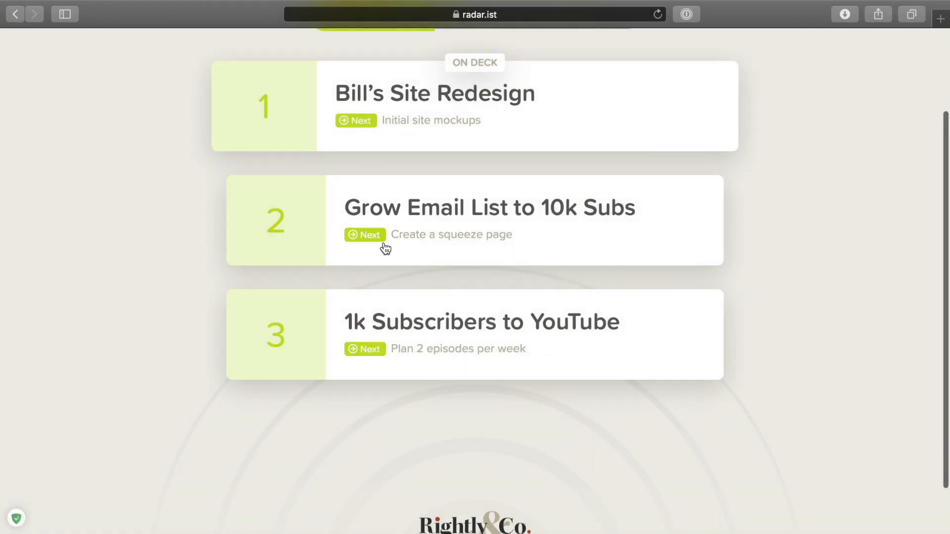
left_click(463, 129)
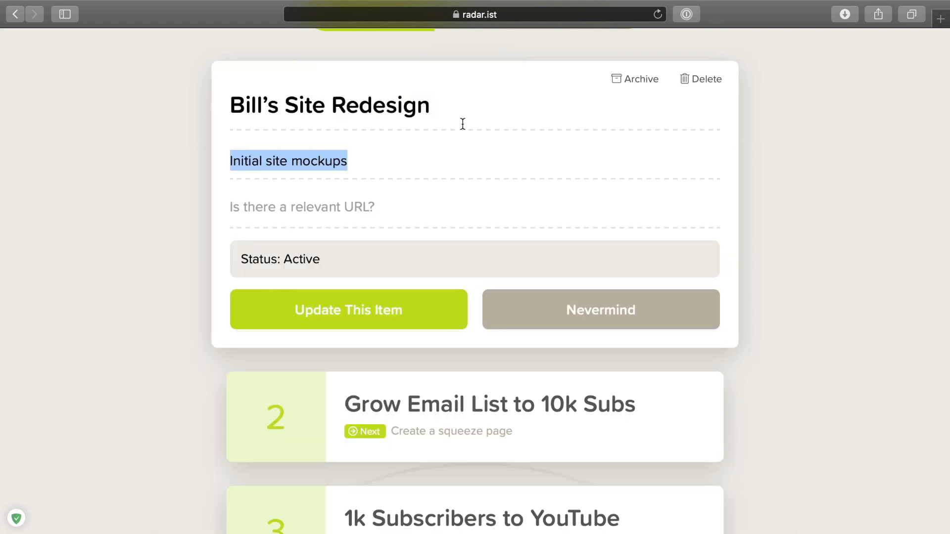
scroll(416, 172, "up", 3)
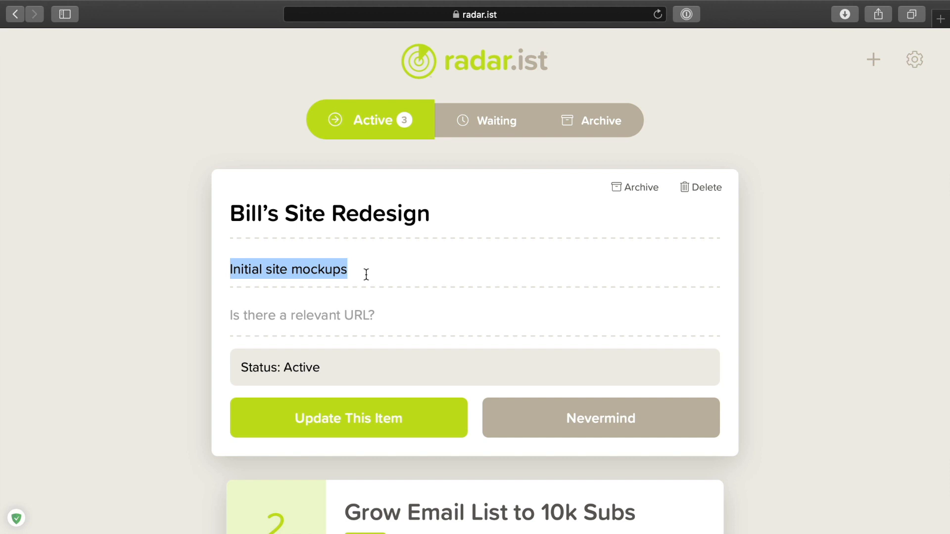
type("Sent mockups, wa")
key("BackSpace")
key("BackSpace")
key("BackSpace")
type("awaiting feedback")
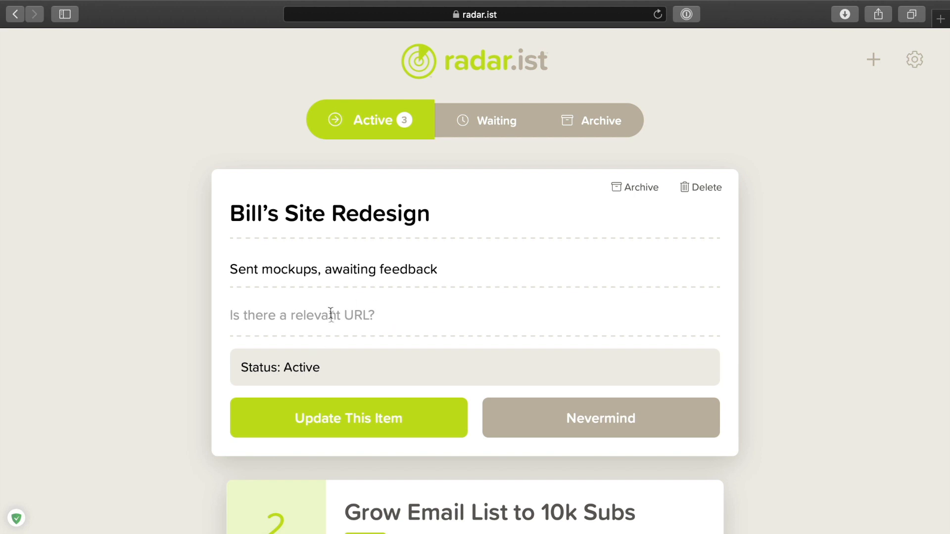
Set the Site Redesign item's status to Waiting and save the updated item.
left_click(331, 368)
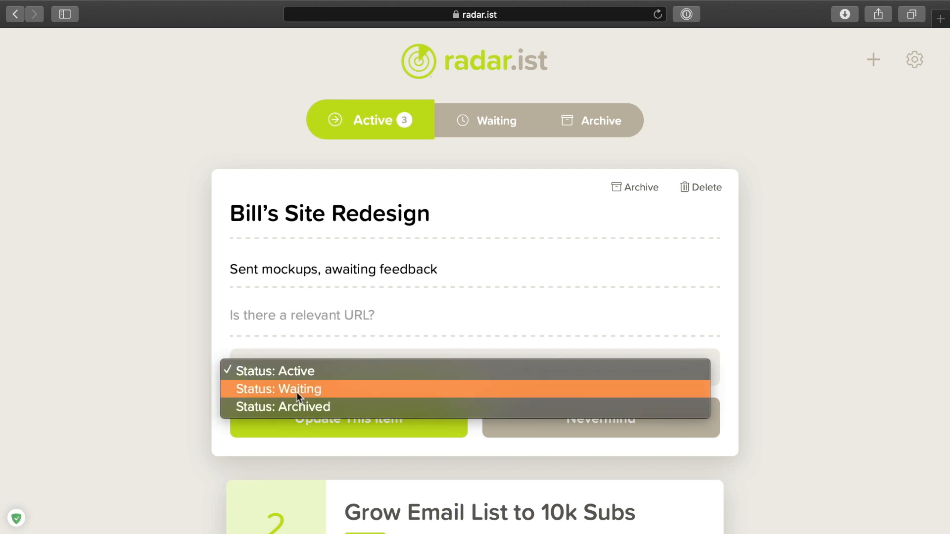
left_click(339, 389)
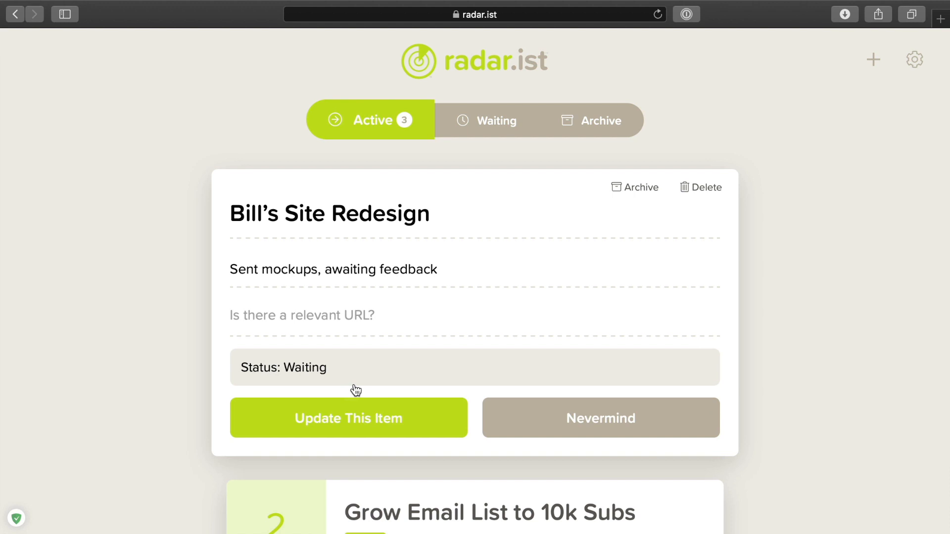
left_click(395, 418)
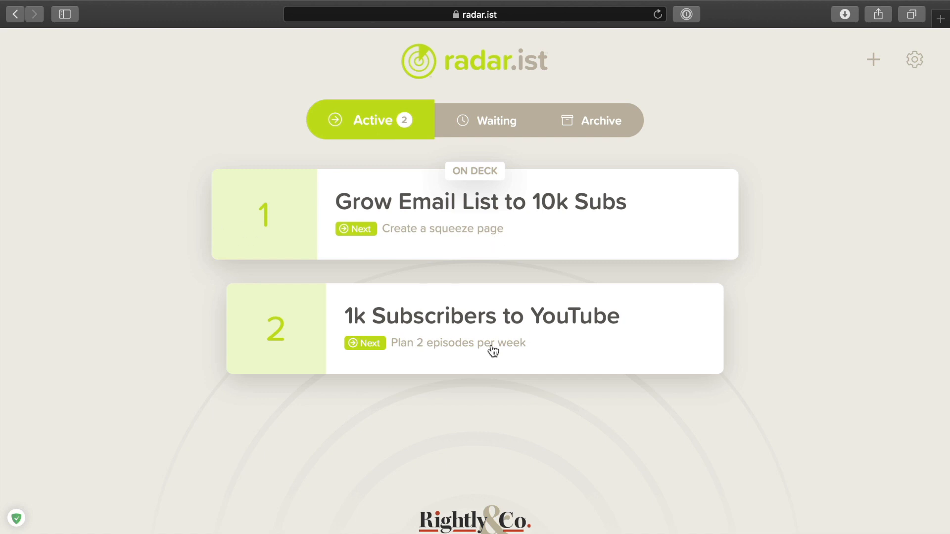
Review the Waiting list and the Site Redesign item's details, closing the item without changes.
left_click(495, 130)
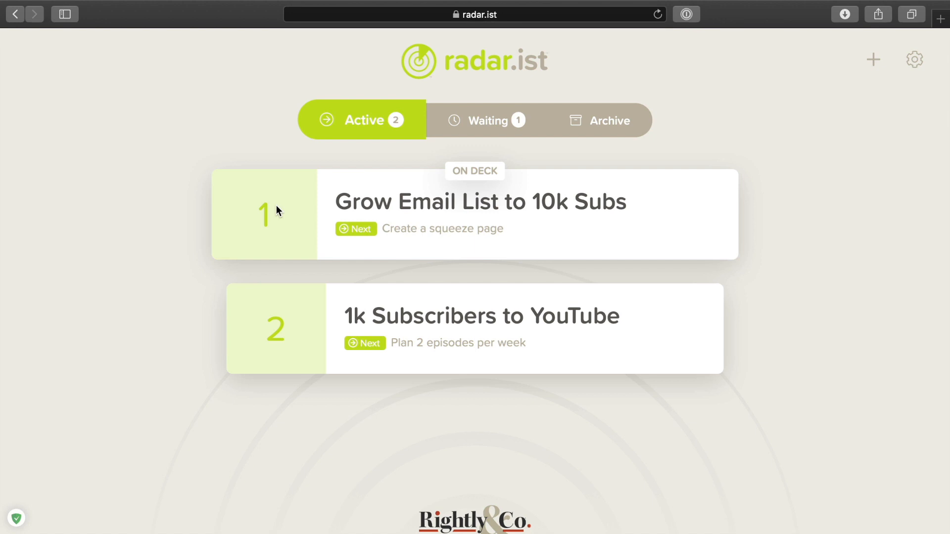
scroll(276, 205, "down", 2)
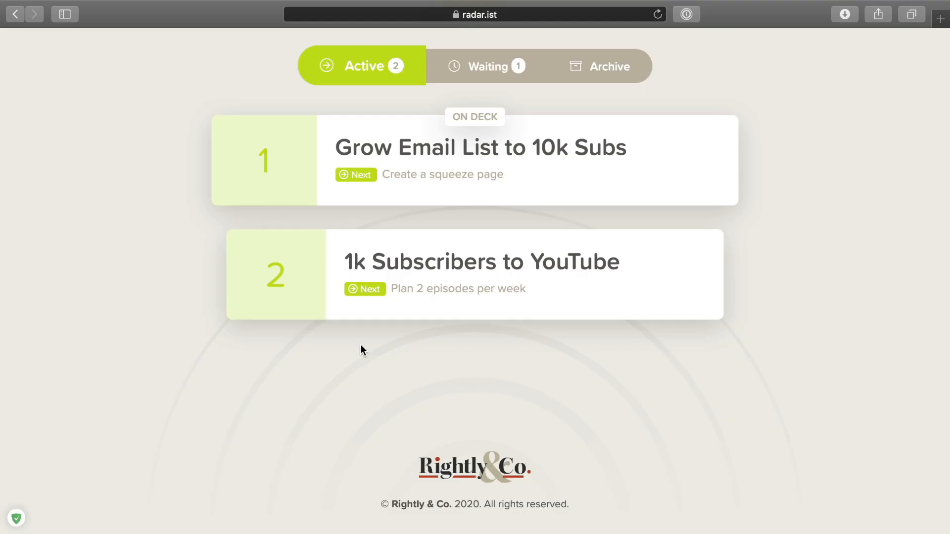
scroll(362, 326, "up", 3)
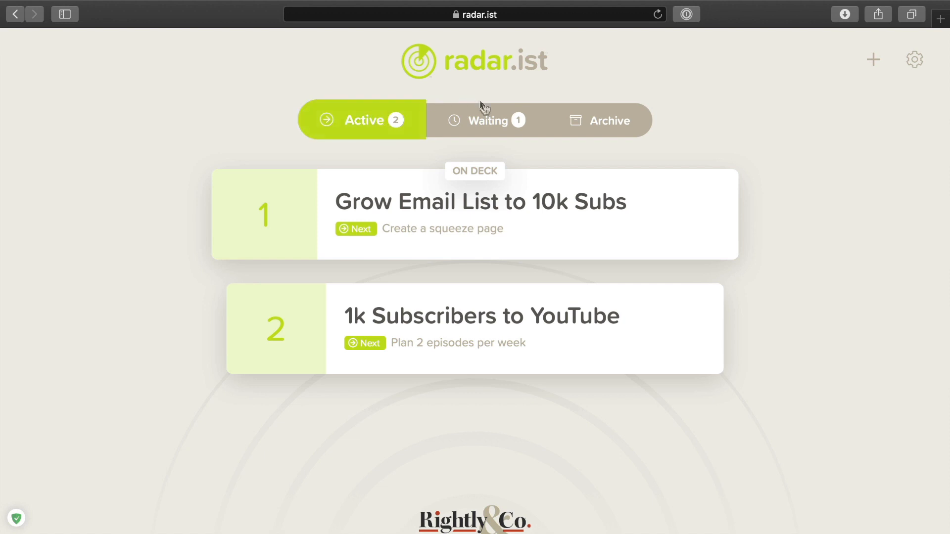
left_click(492, 113)
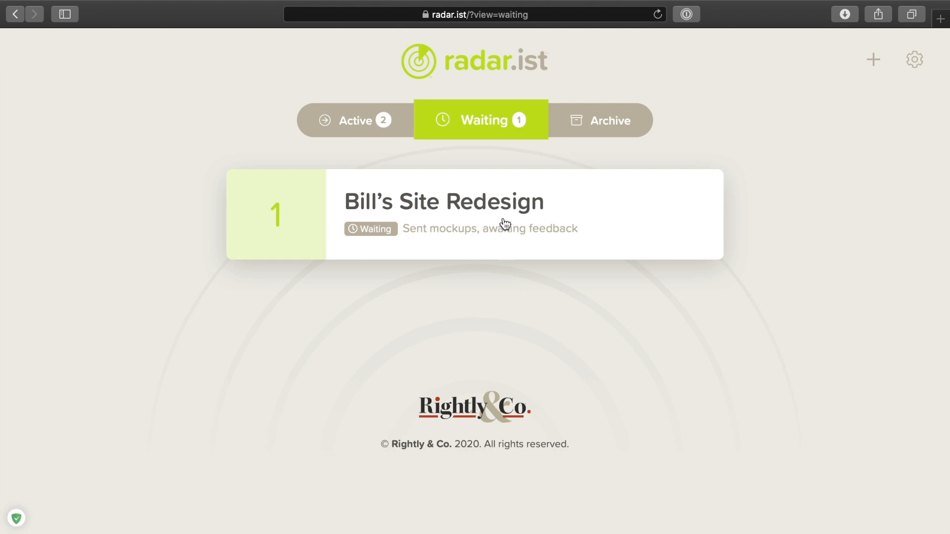
left_click(679, 228)
left_click(423, 319)
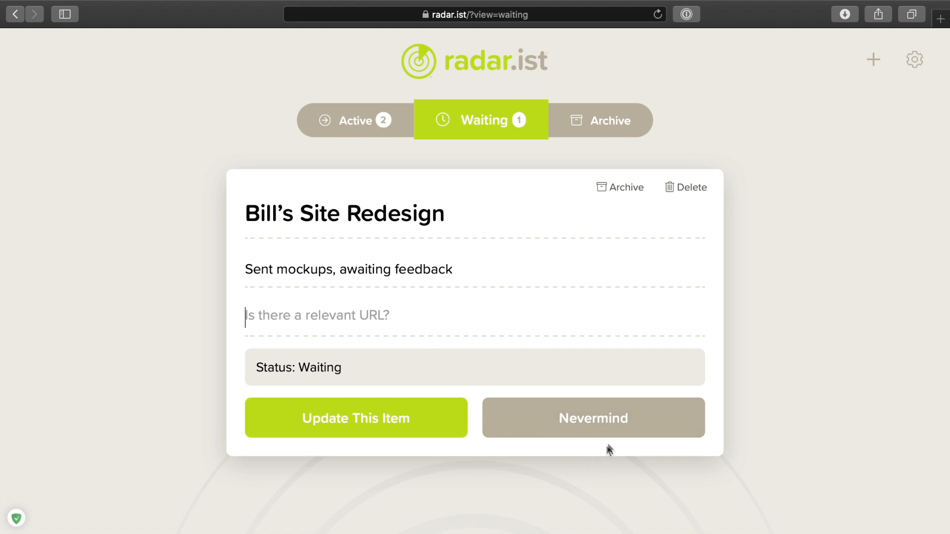
left_click(621, 420)
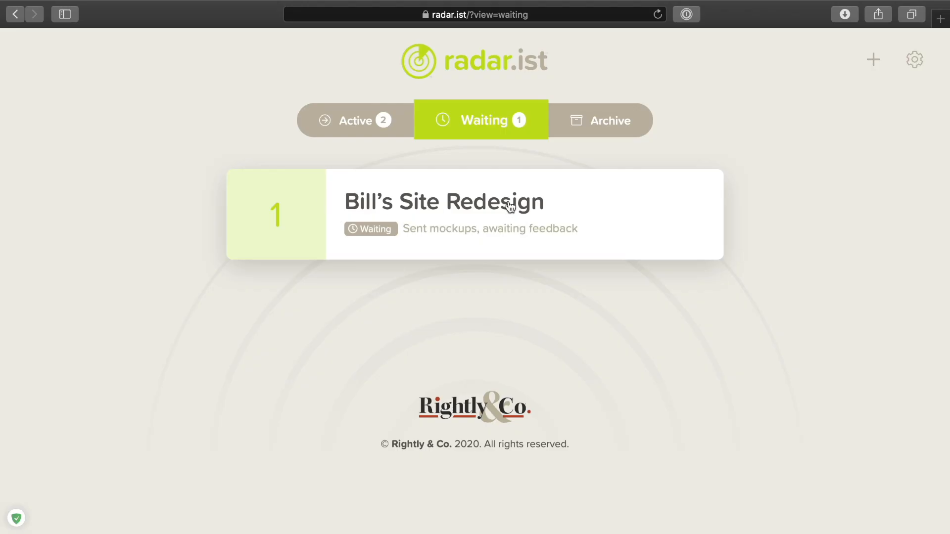
Open the Site Redesign item in the Waiting list and replace its next action with "Follow up with" plus the client's first name.
left_click(509, 204)
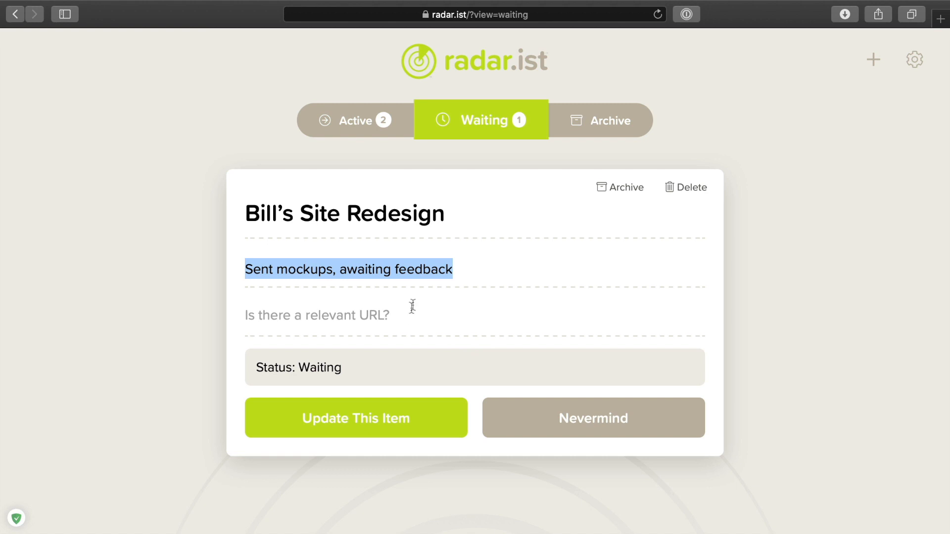
left_click(251, 274)
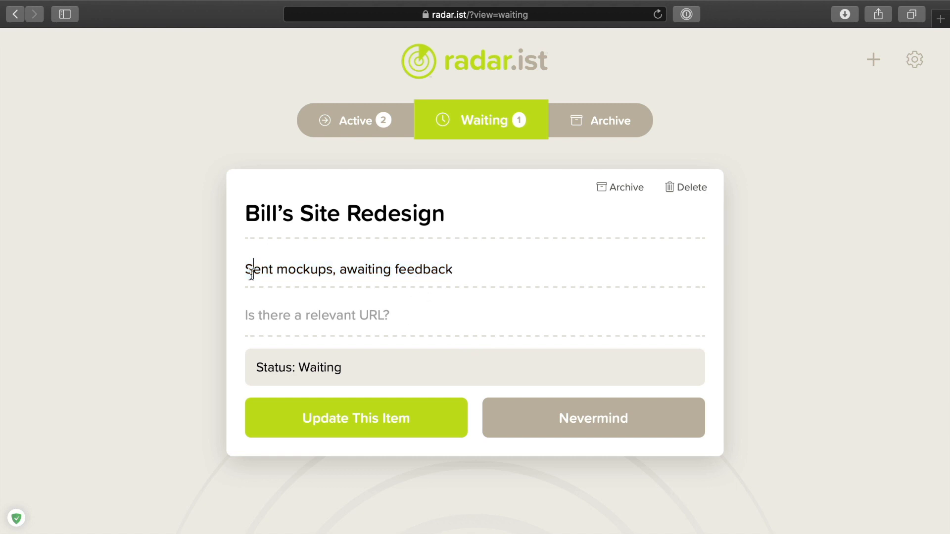
triple_click(414, 273)
type("F")
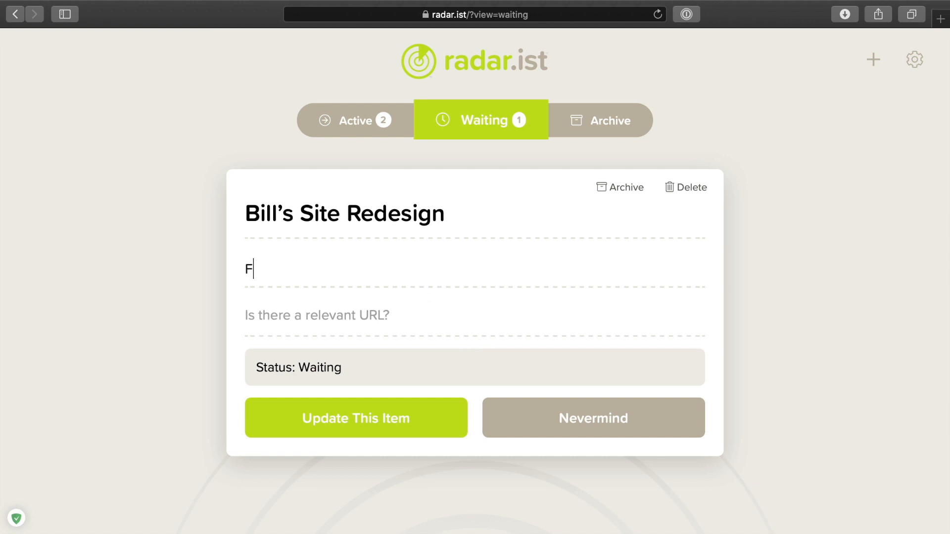
type("ollow up with Bill")
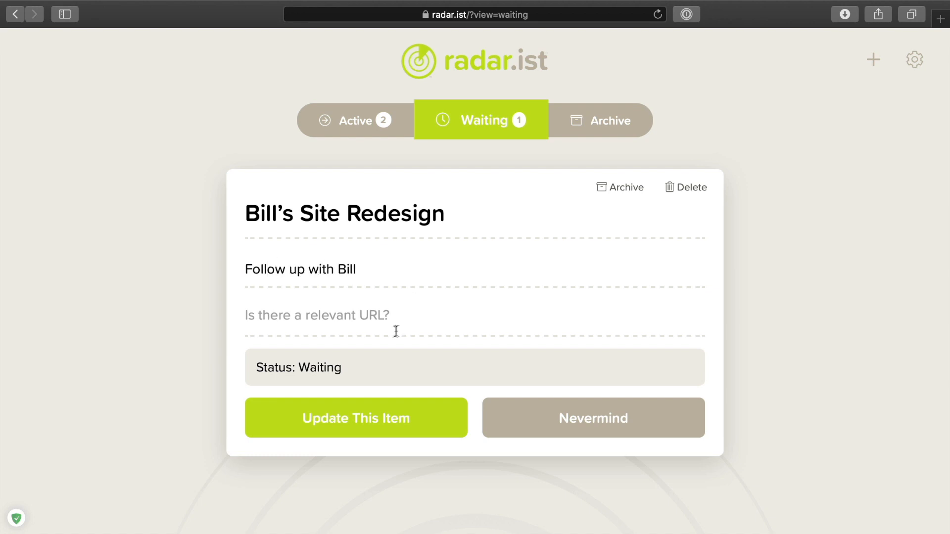
Set the Site Redesign item's status to Active and save the updated item.
left_click(358, 367)
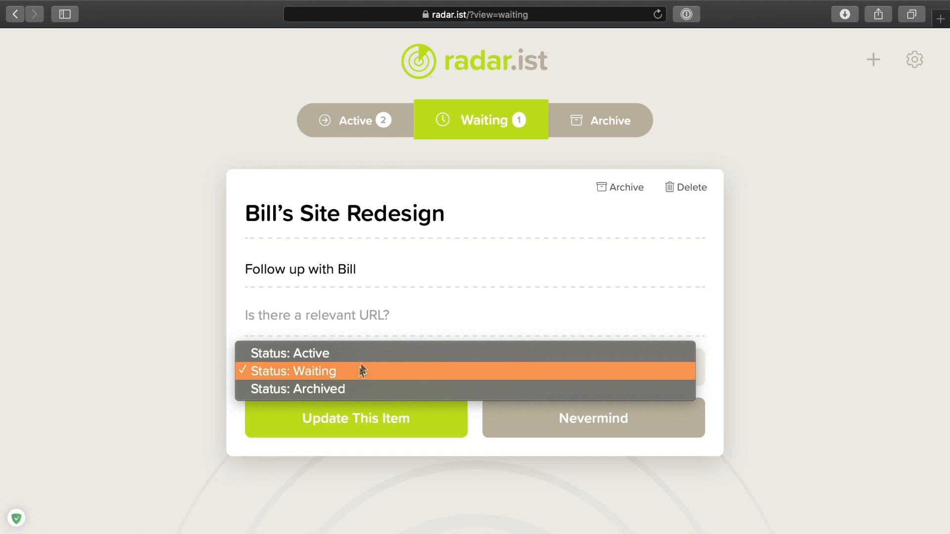
left_click(363, 354)
left_click(373, 401)
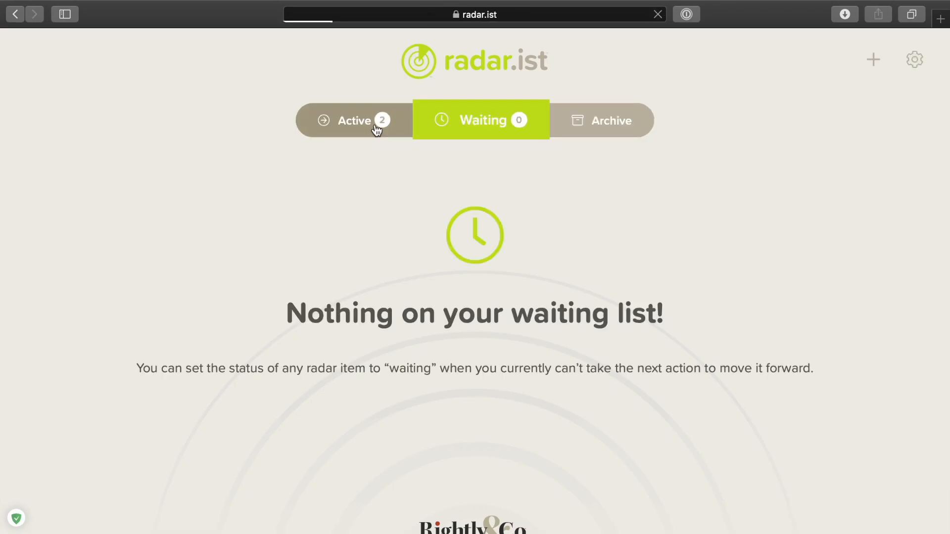
Show the Active list and move the Site Redesign item from the On Deck position to second place.
left_click(377, 129)
scroll(259, 253, "down", 3)
scroll(259, 254, "up", 1)
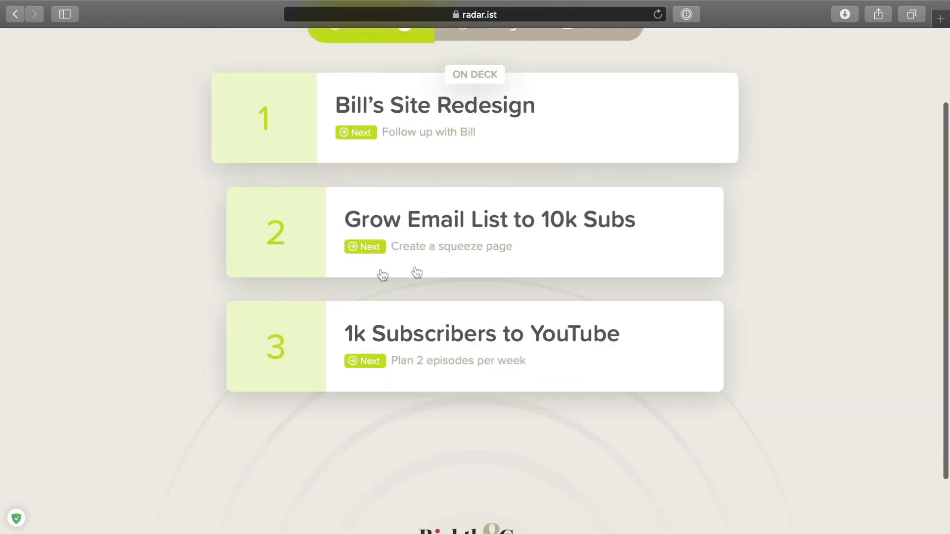
scroll(509, 357, "up", 3)
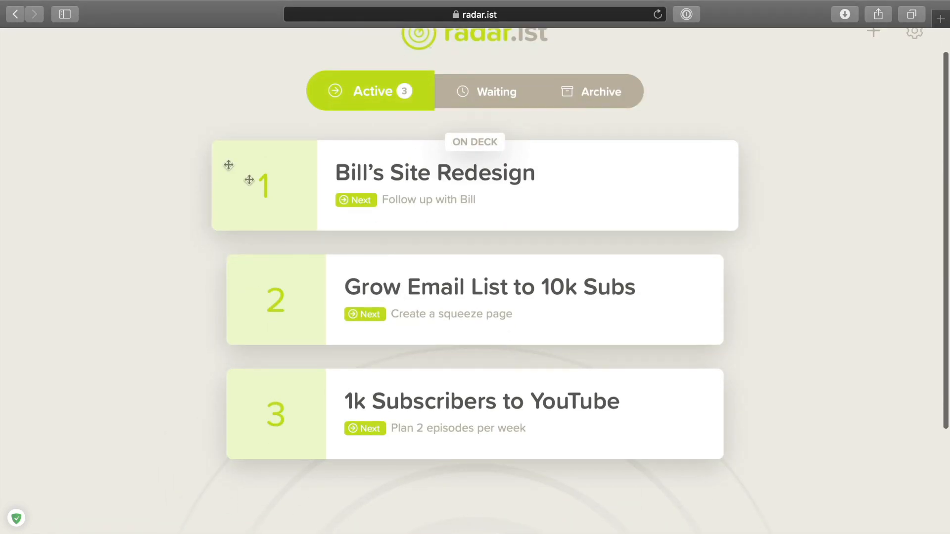
left_click_drag(246, 179, 262, 293)
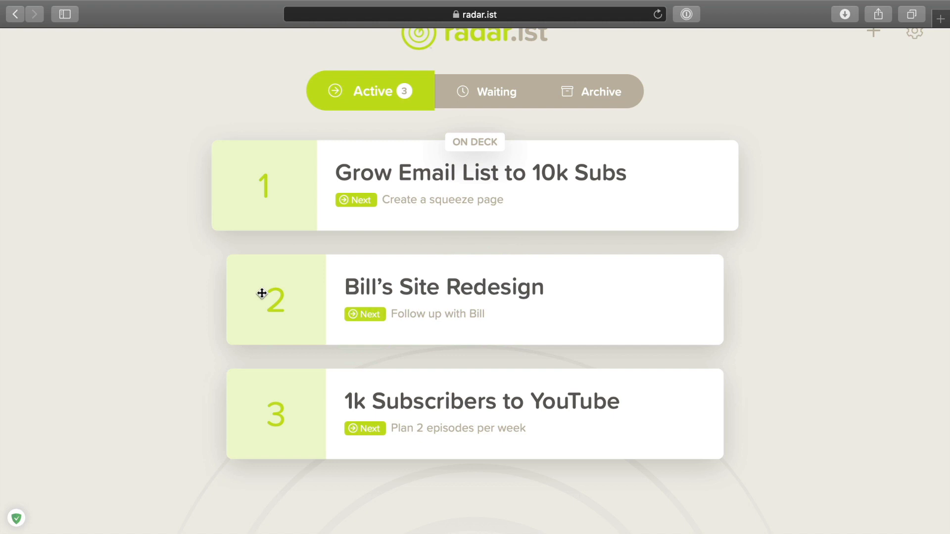
Change the Site Redesign item's next action to applying the client's requested revisions, naming the client, and move the saved item to third place.
left_click(424, 298)
scroll(426, 360, "down", 1)
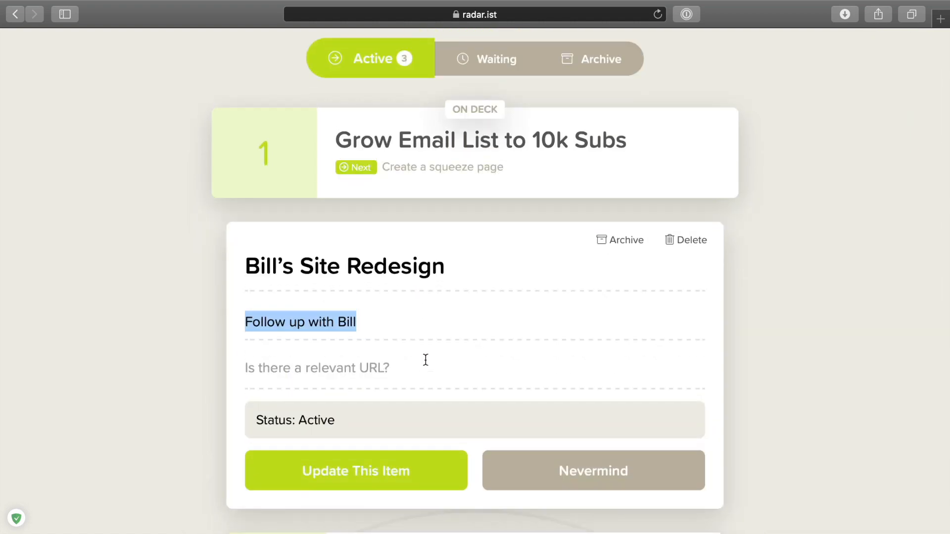
type("Apply Bill's requested revisions")
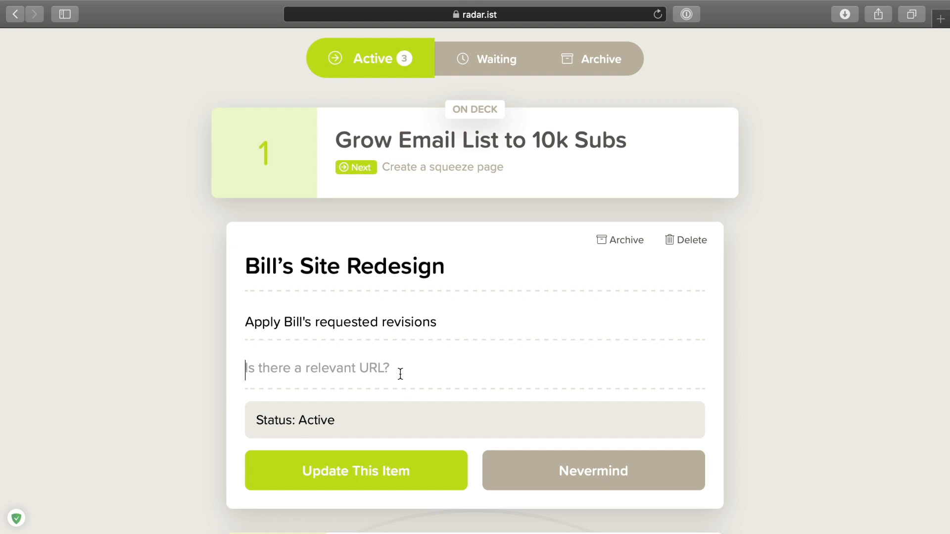
left_click(379, 474)
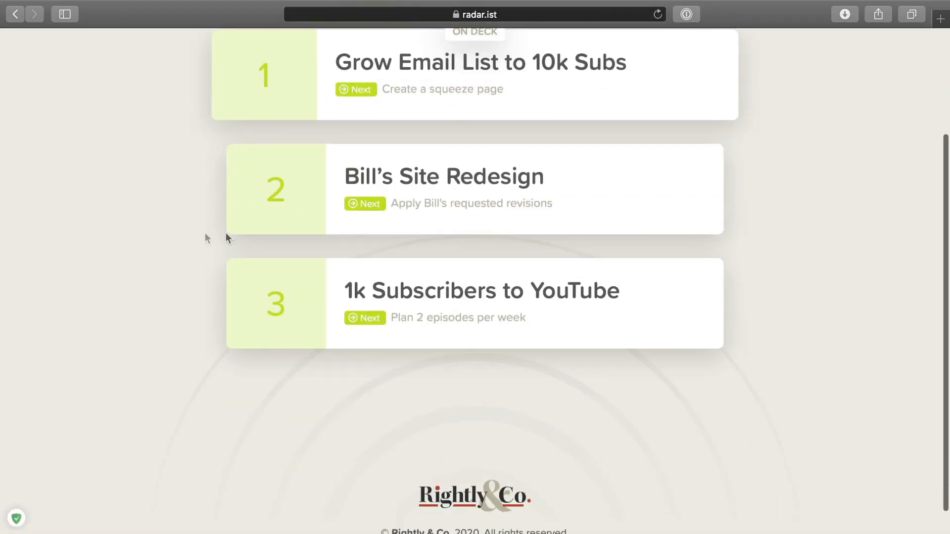
left_click_drag(293, 174, 303, 322)
scroll(244, 236, "up", 3)
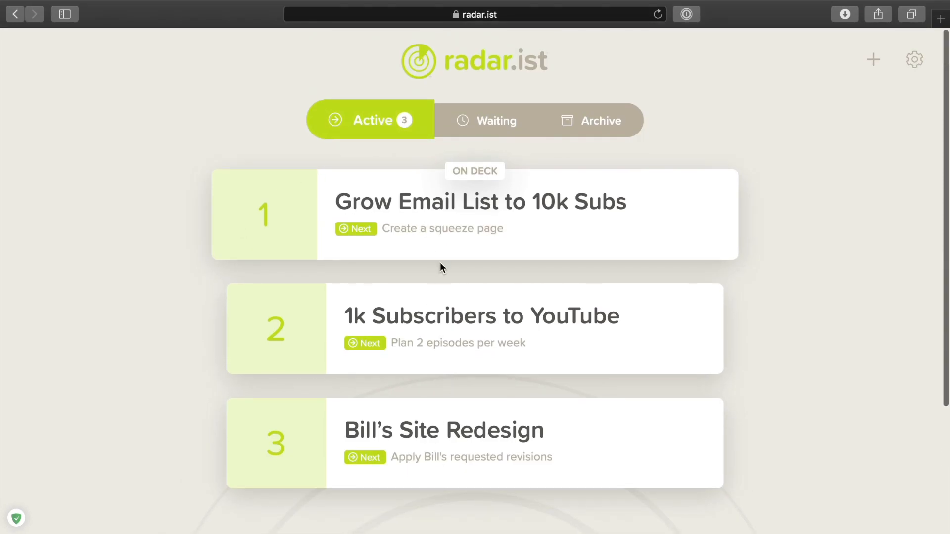
Change the next action of "Grow Email List to 10k Subs" to "Send send first Email" and save the item.
left_click(497, 220)
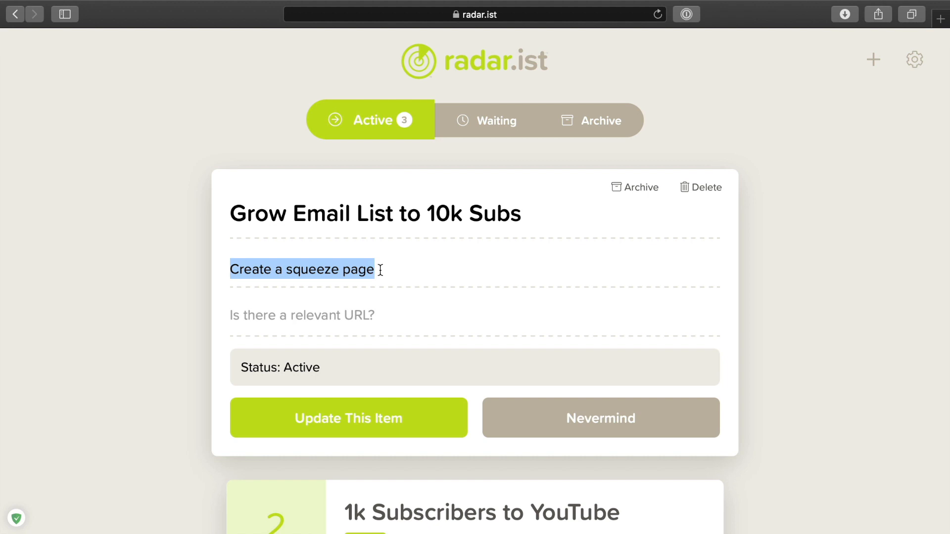
type("Send send")
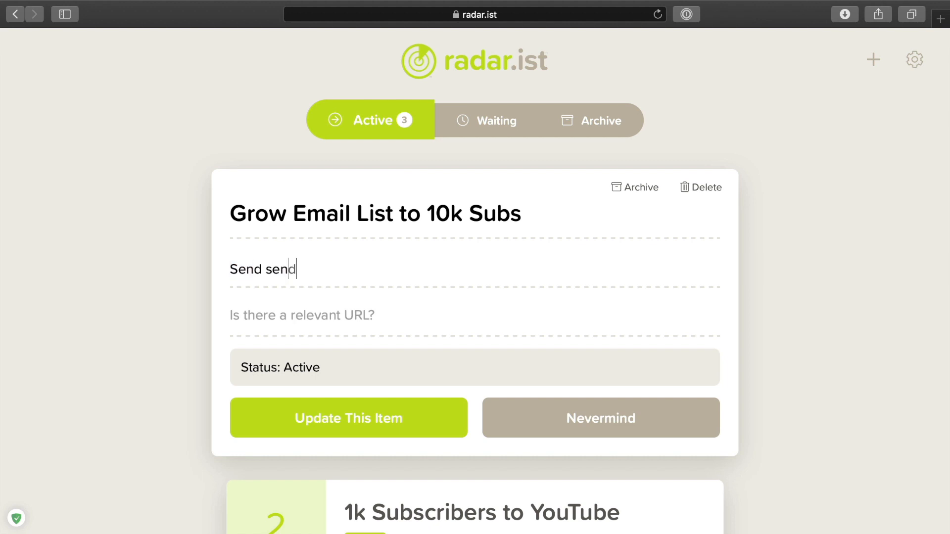
type(" first Email")
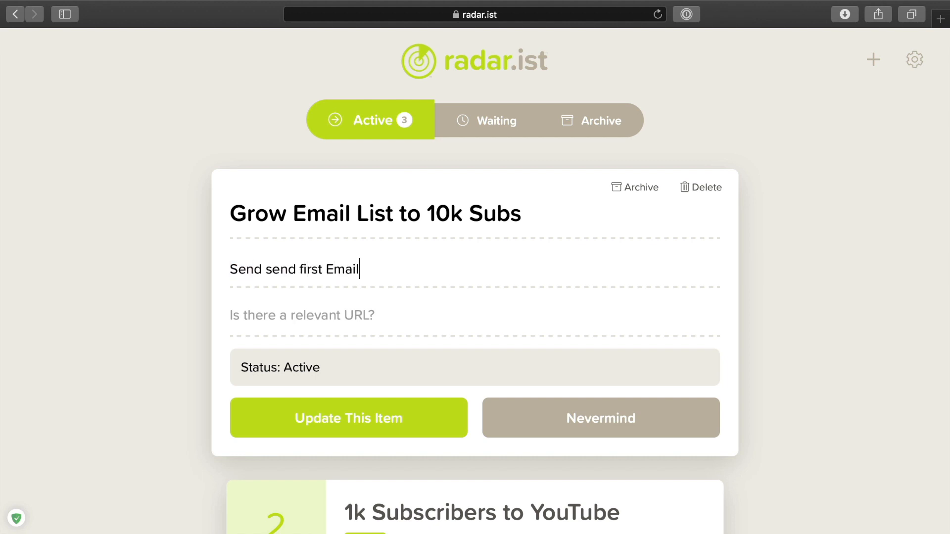
key("Return")
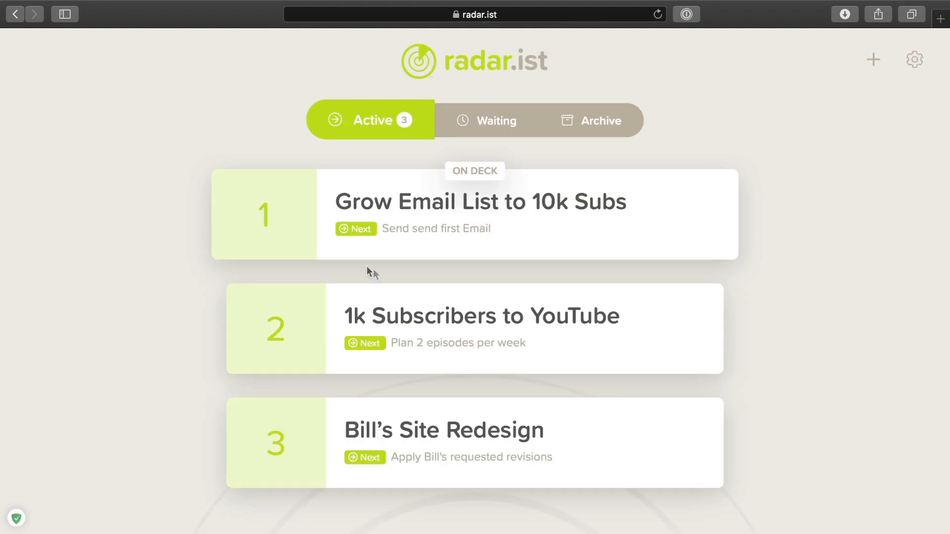
Move "Grow Email List to 10k Subs" to third place in the Active list, and return it to the On Deck position.
left_click_drag(263, 212, 276, 466)
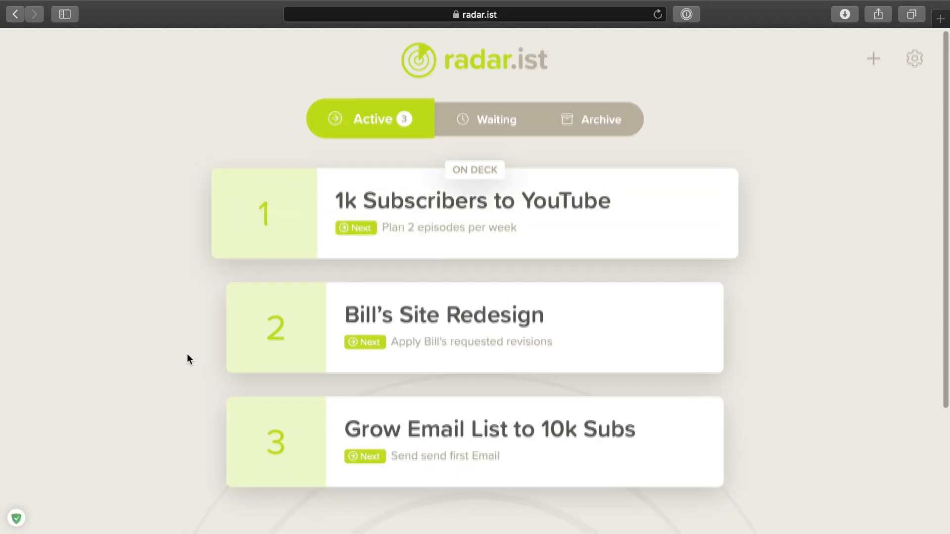
scroll(187, 354, "down", 5)
scroll(187, 354, "up", 3)
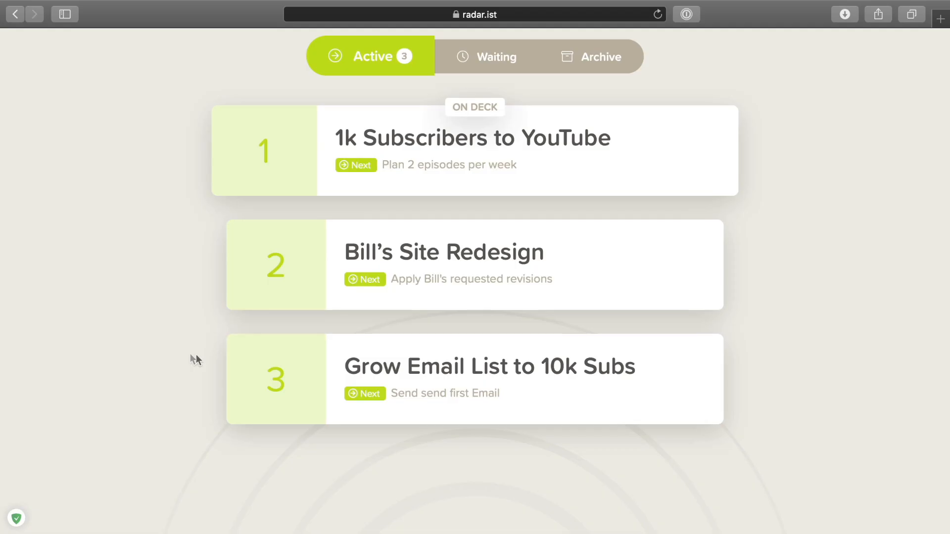
left_click_drag(259, 363, 253, 101)
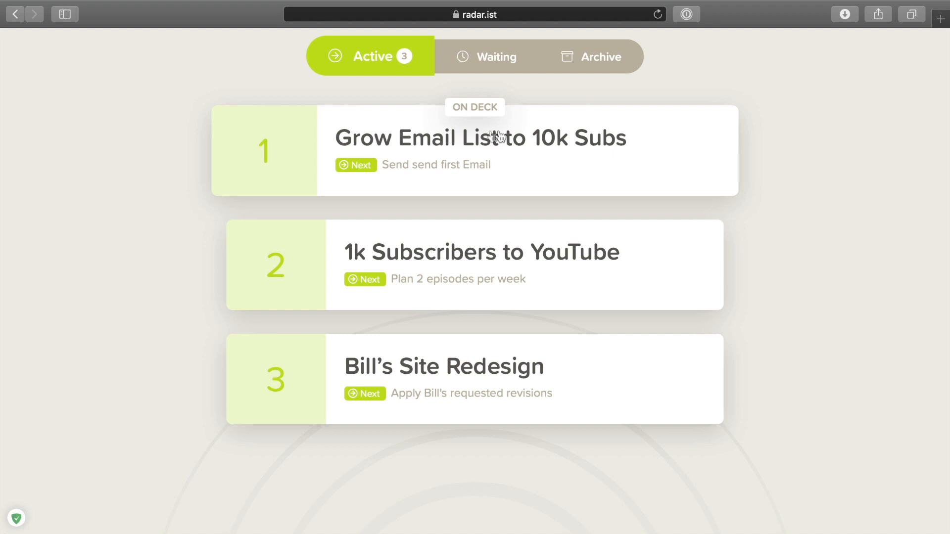
Archive the "Grow Email List to 10k Subs" item and open the Archive list.
left_click(497, 136)
left_click(636, 126)
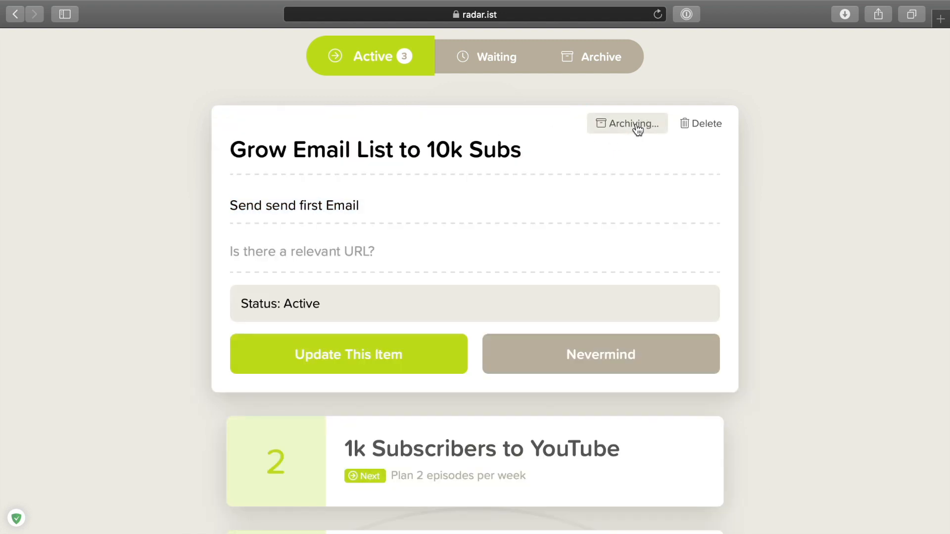
left_click(620, 66)
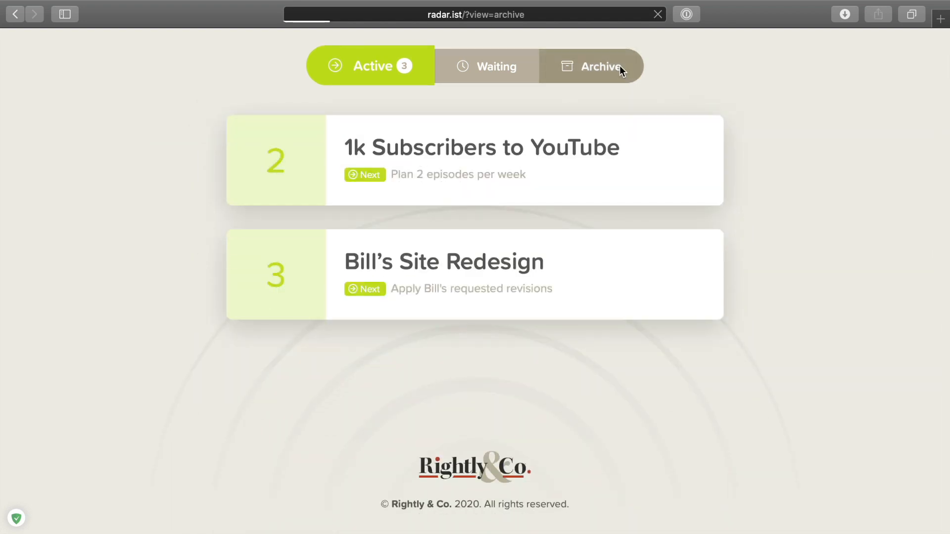